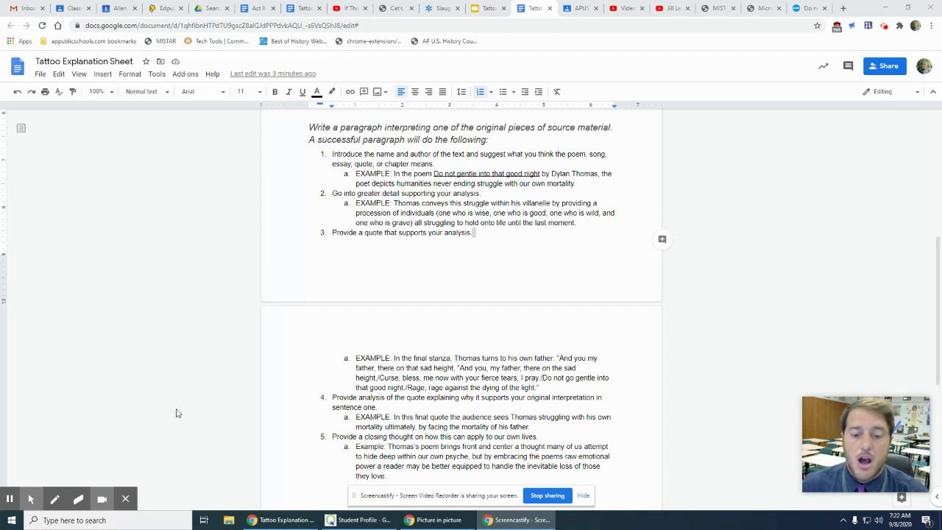
Step: Select 'In the poem Do not gentle into that good night by Dylan Thomas' in example 1
left_click(102, 499)
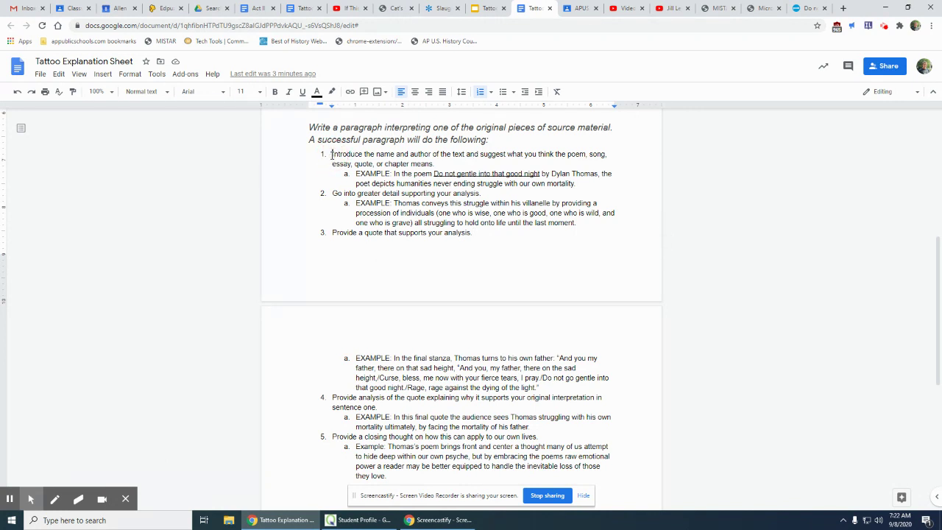
left_click(331, 154)
left_click(395, 174)
left_click_drag(395, 174, 597, 174)
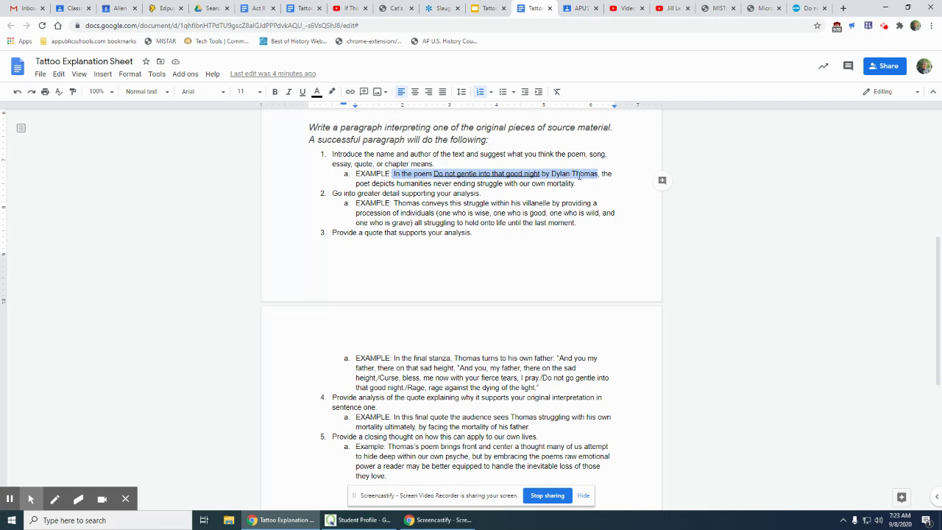
Step: Select example 1's mortality clause, then item 2's 'Go into greater detail supporting your analysis.'
left_click(600, 175)
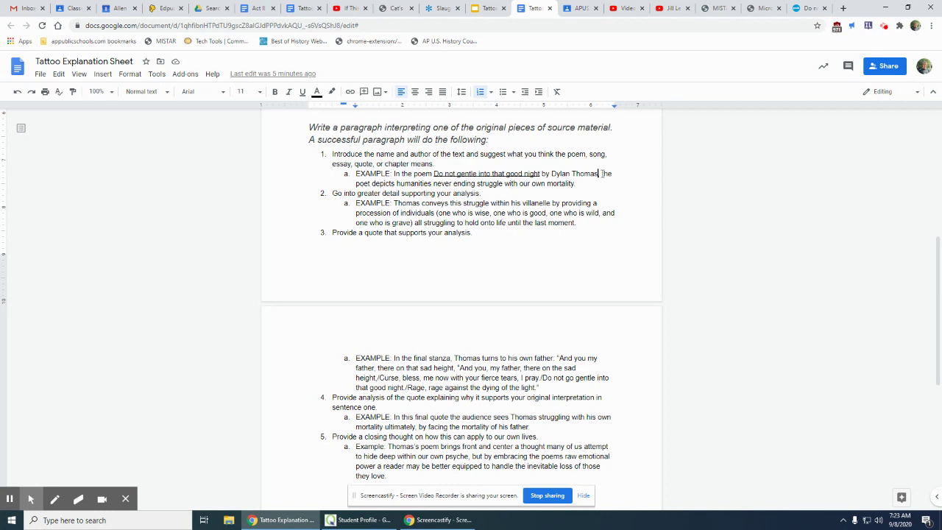
left_click_drag(602, 174, 605, 186)
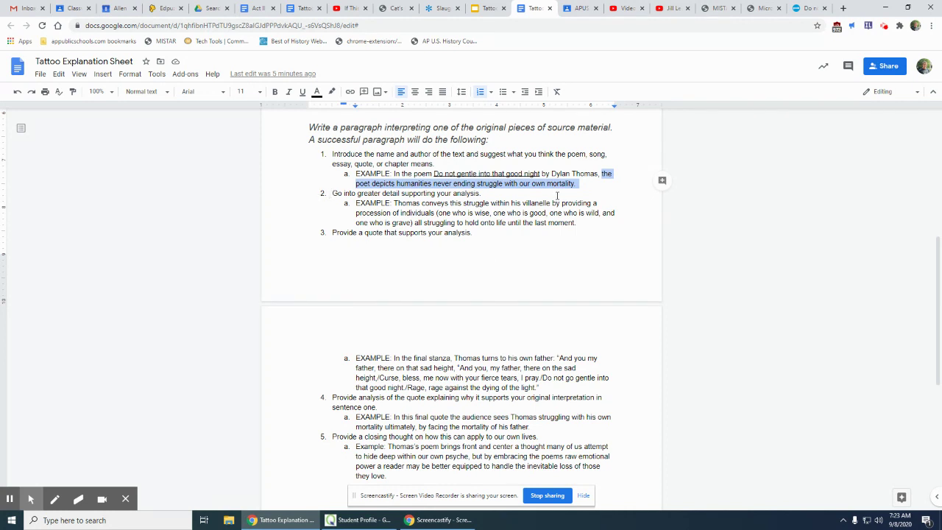
left_click(508, 193)
left_click_drag(490, 193, 333, 193)
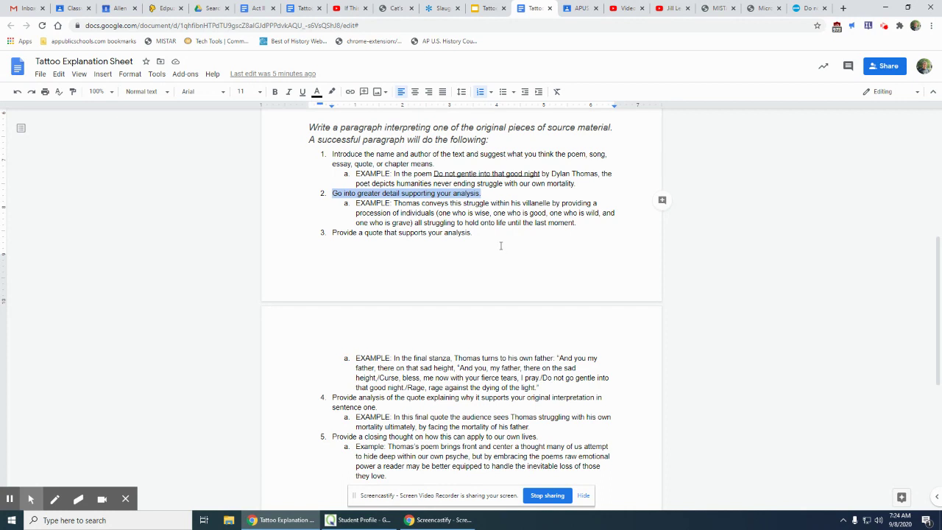
Step: Select example 2a's villanelle sentence, then example 1's clause ending 'own mortality.'
left_click(576, 223)
left_click_drag(577, 223, 395, 204)
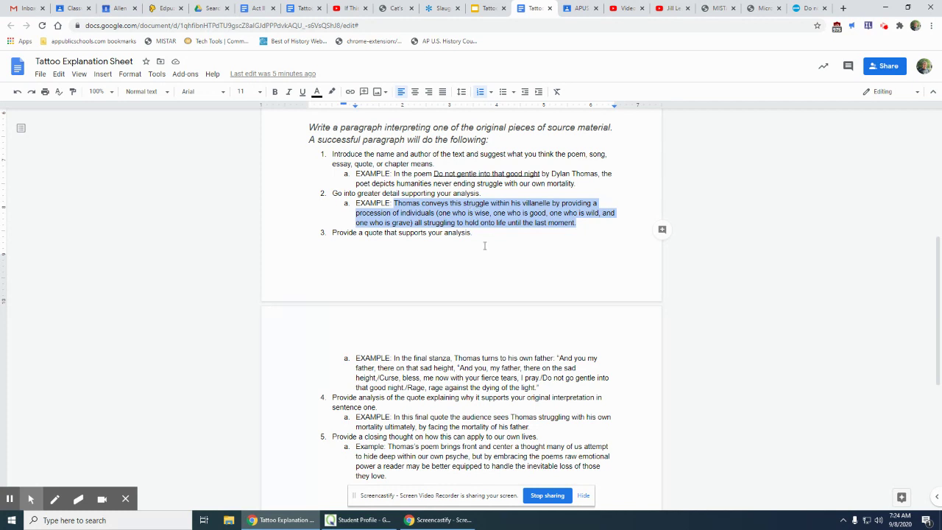
left_click(578, 183)
left_click_drag(578, 184, 598, 174)
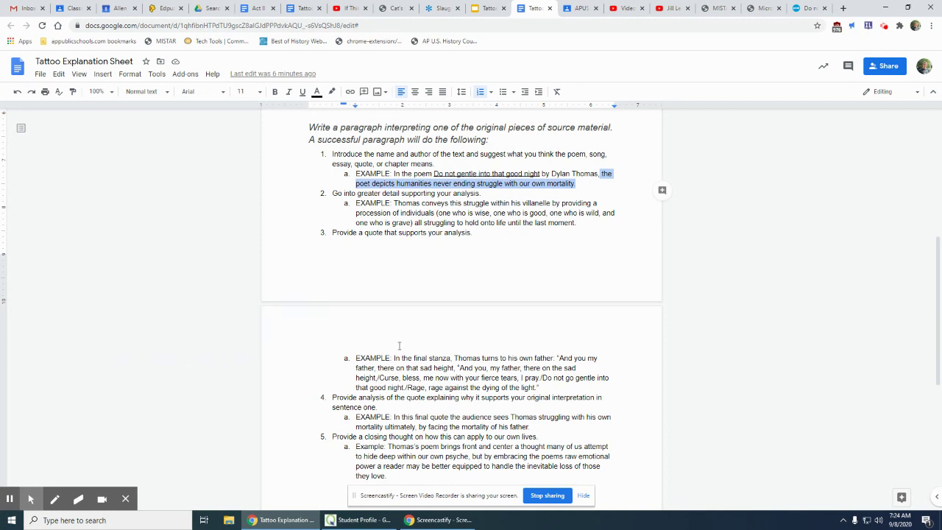
scroll(547, 375, "down", 1)
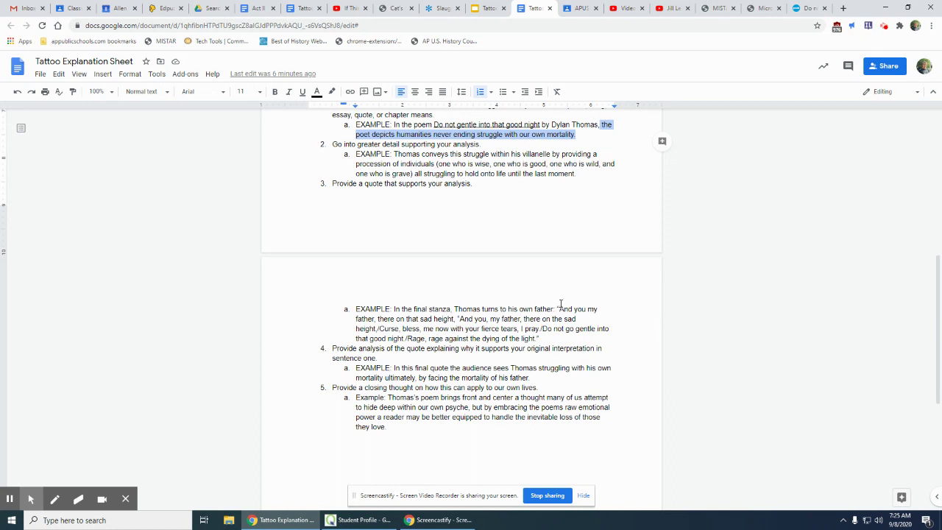
Step: Delete the duplicated 'And you my father, there on that sad height,' line from the quote
left_click(457, 319)
left_click_drag(457, 319, 555, 308)
key("BackSpace")
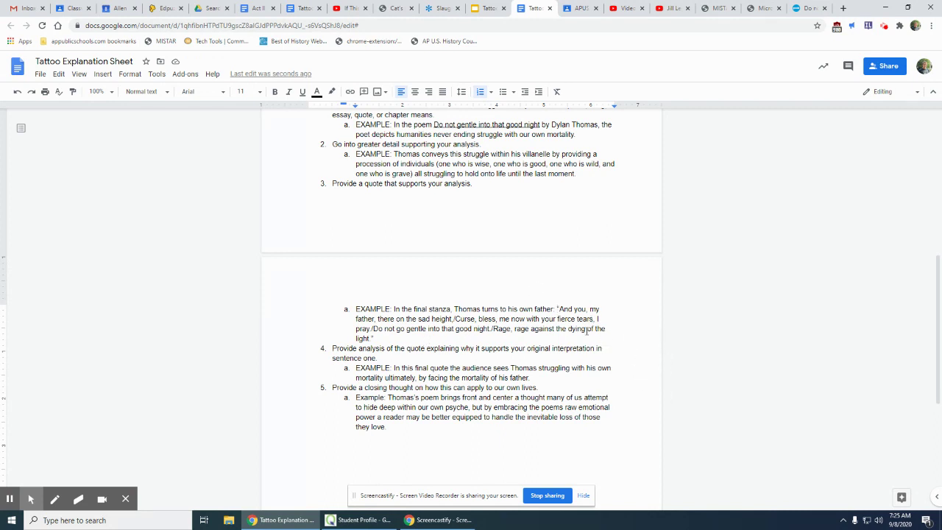
left_click(378, 338)
double_click(381, 338)
left_click(456, 329)
left_click_drag(378, 338, 456, 329)
left_click(18, 96)
left_click_drag(600, 125, 606, 136)
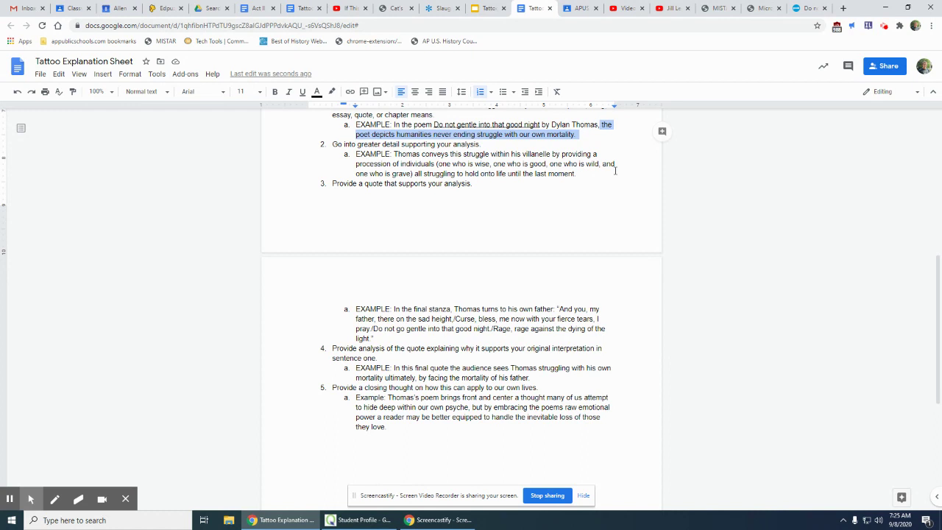
left_click(456, 319)
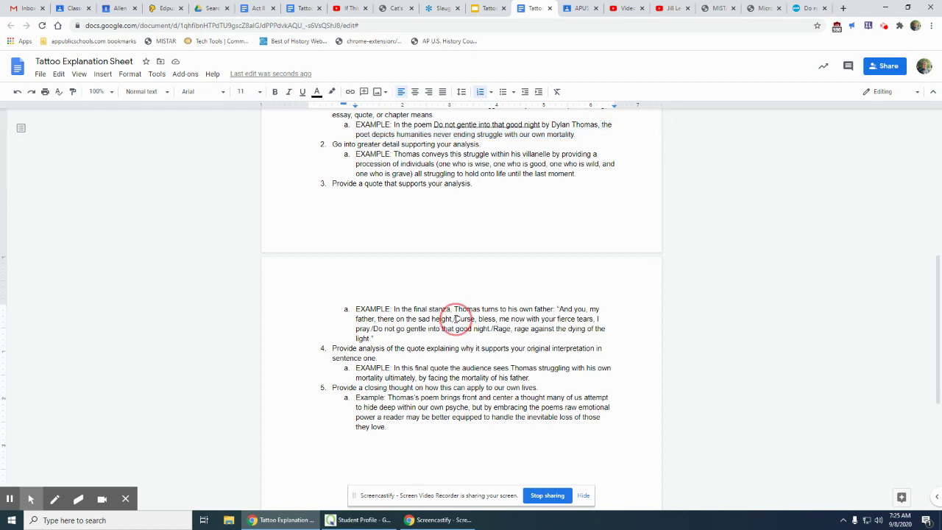
key("Down")
key("Down")
right_click(481, 328)
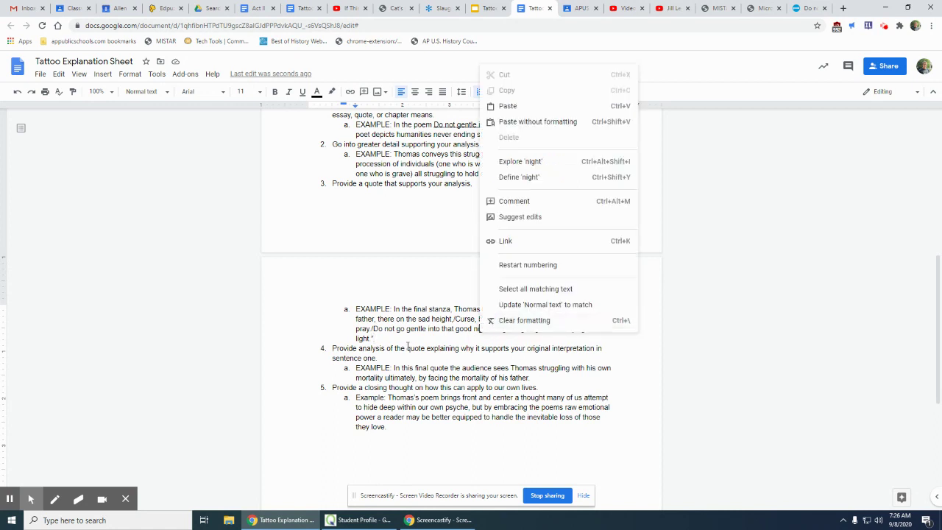
left_click(383, 338)
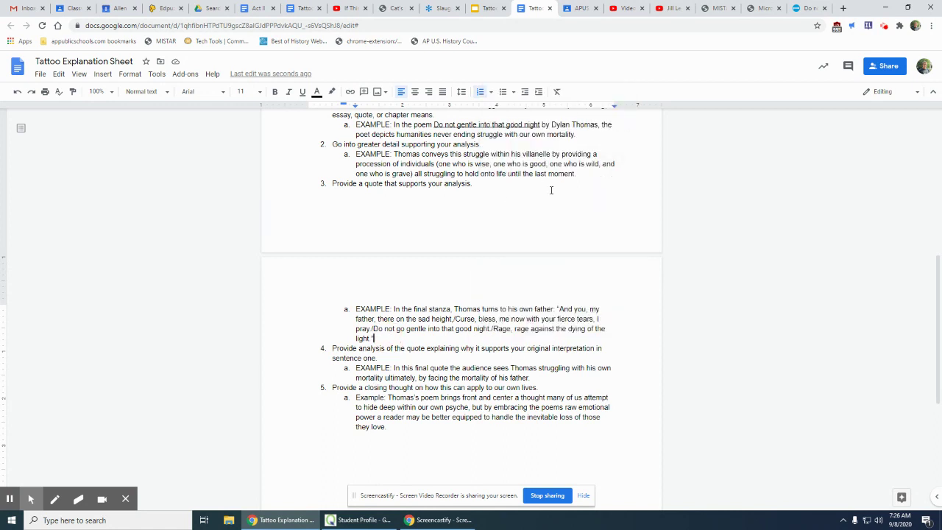
scroll(552, 190, "up", 1)
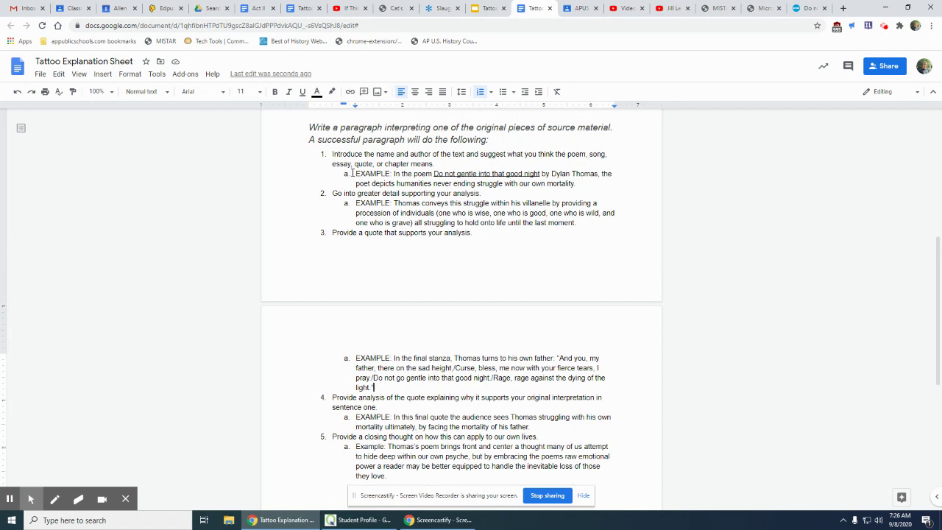
Step: Select the interpretation clause in the first example
left_click_drag(601, 174, 606, 181)
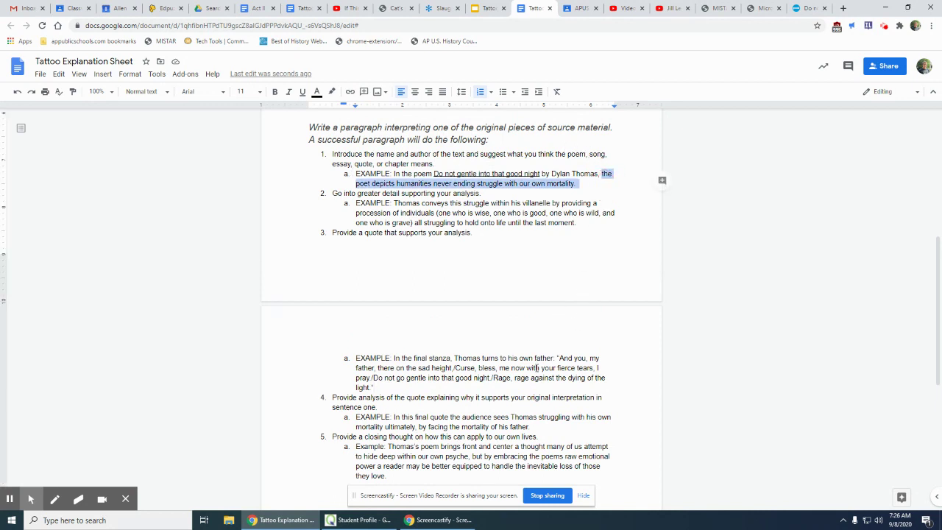
scroll(507, 397, "up", 2)
scroll(430, 375, "down", 3)
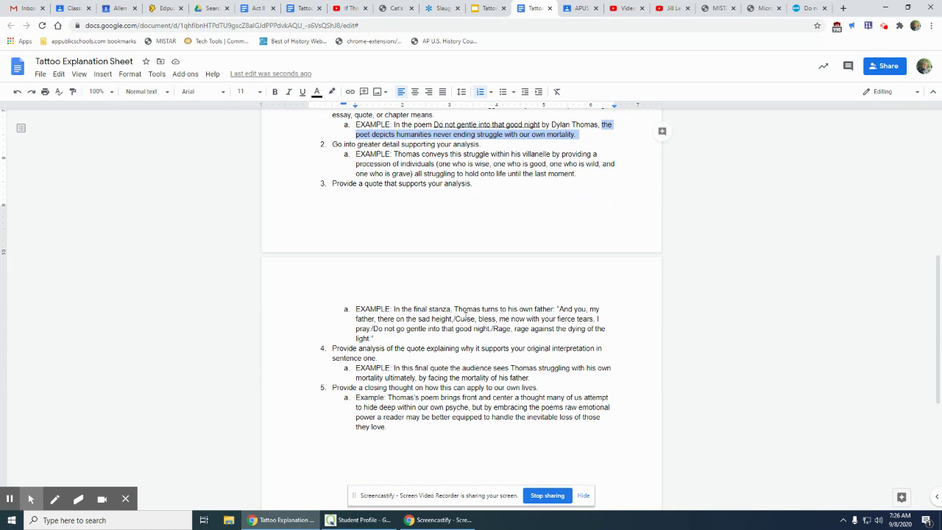
Step: Remove 'ultimately,' and its comma from the sentence-four example
left_click(416, 377)
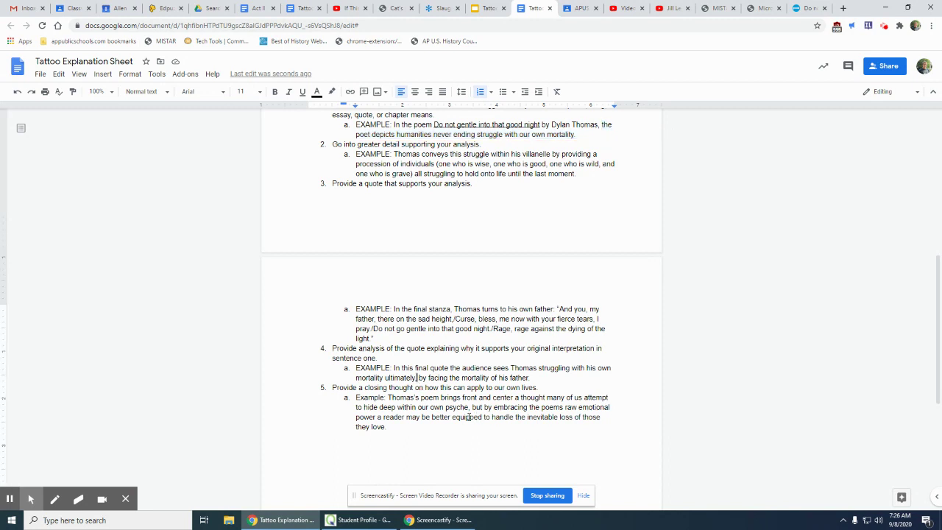
key("BackSpace")
left_click(405, 378)
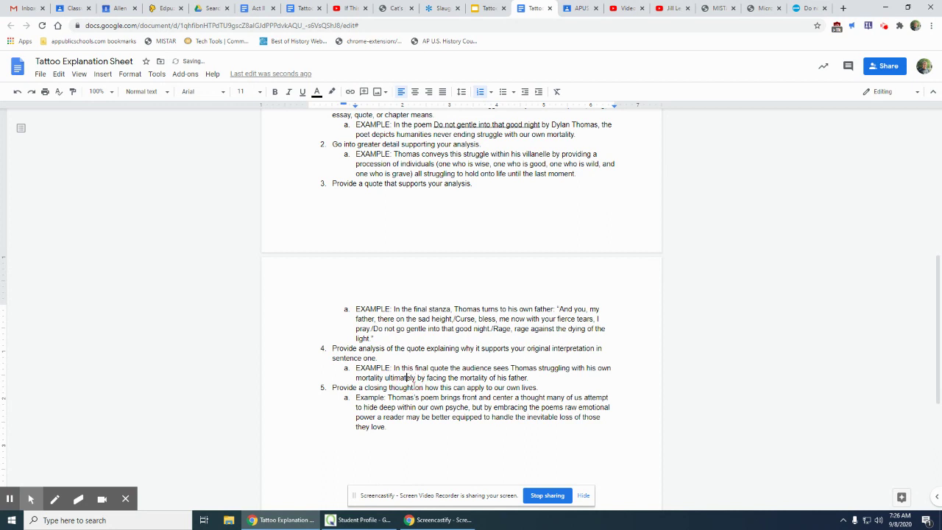
double_click(403, 379)
key("BackSpace")
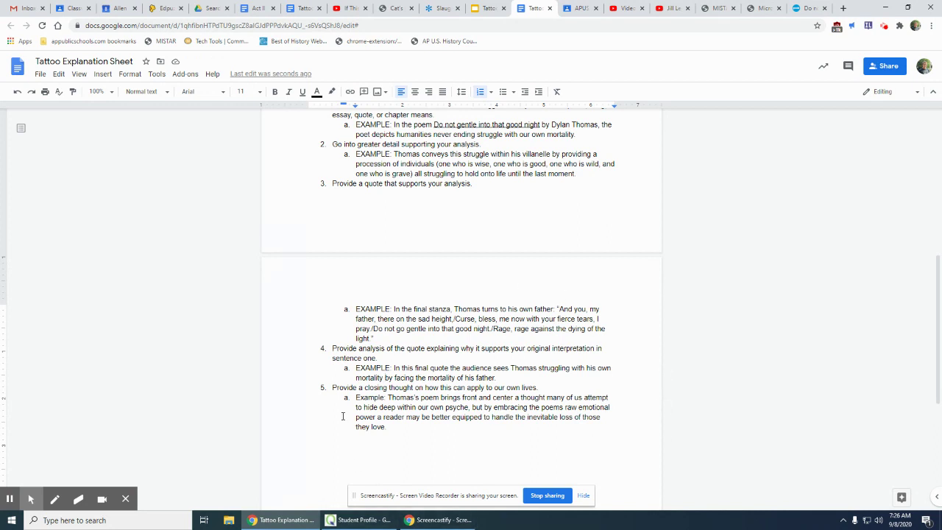
left_click_drag(331, 387, 545, 401)
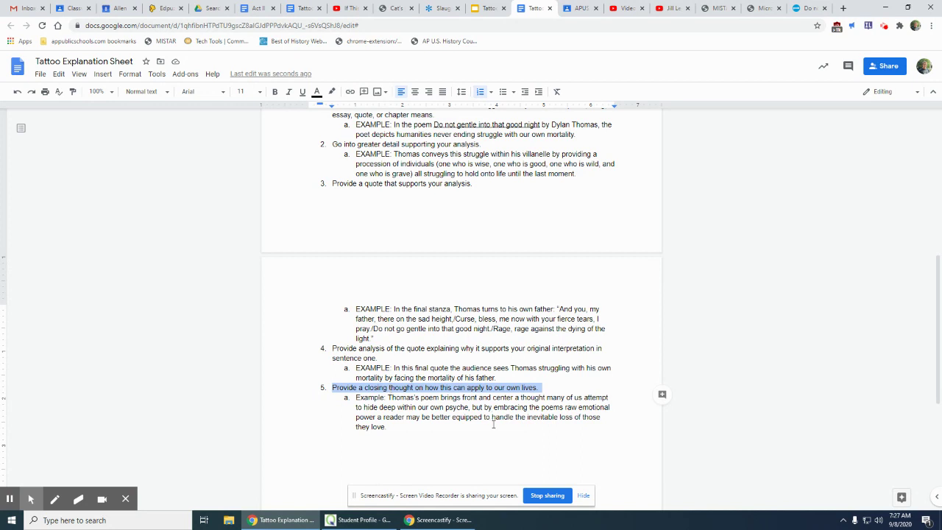
left_click(479, 429)
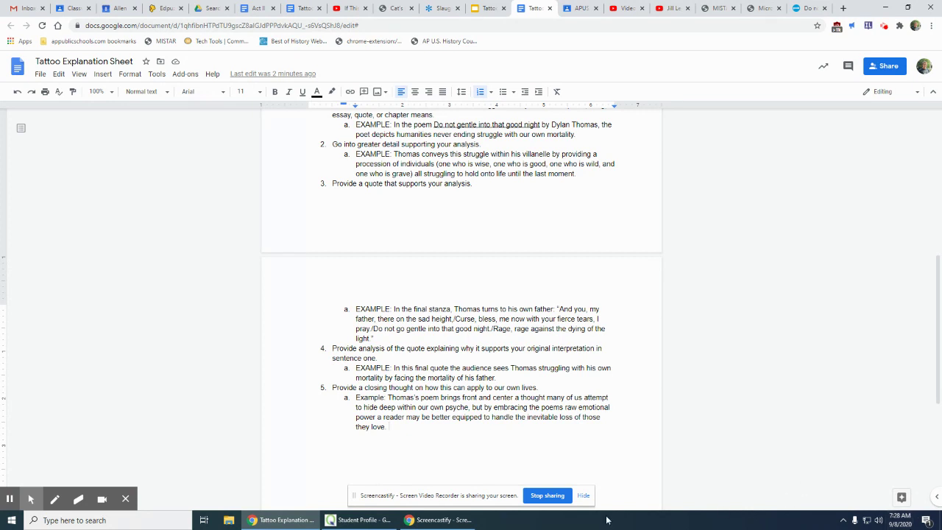
left_click(102, 499)
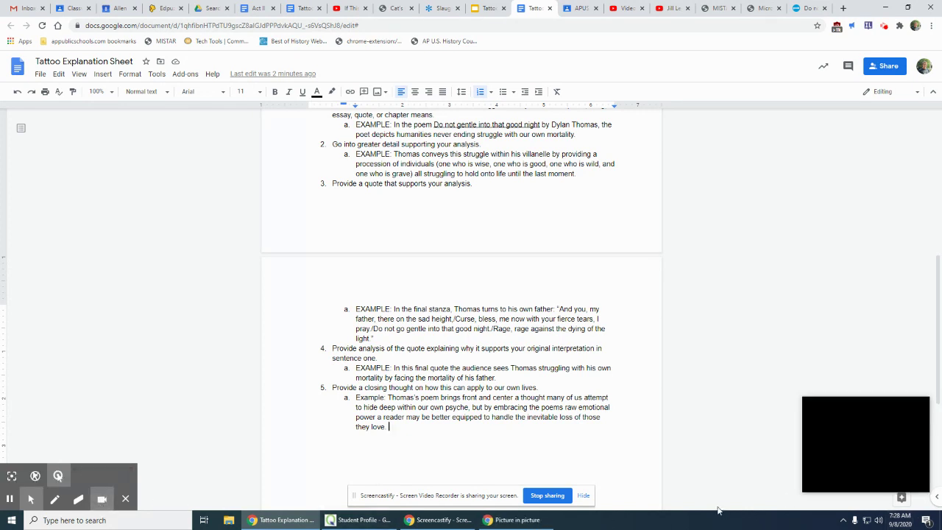